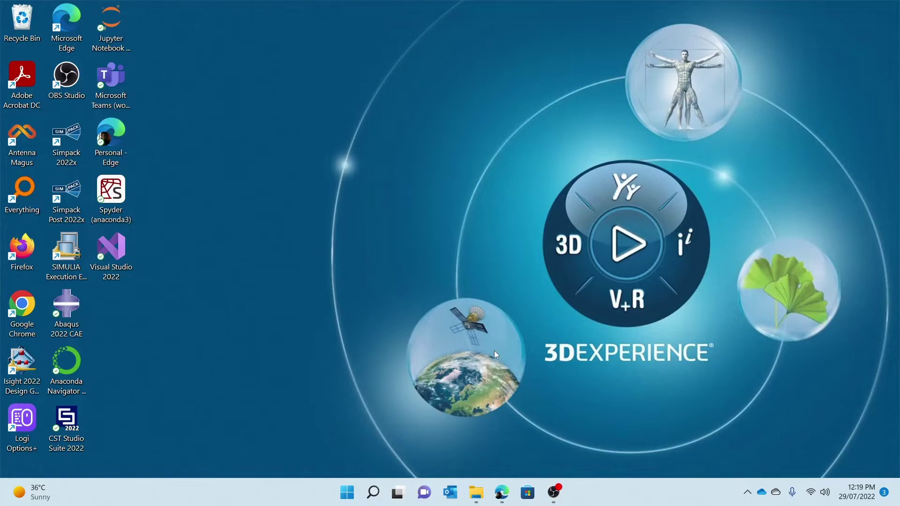
# Bring the Download Platform page back into view in Edge
pyautogui.click(498, 490)
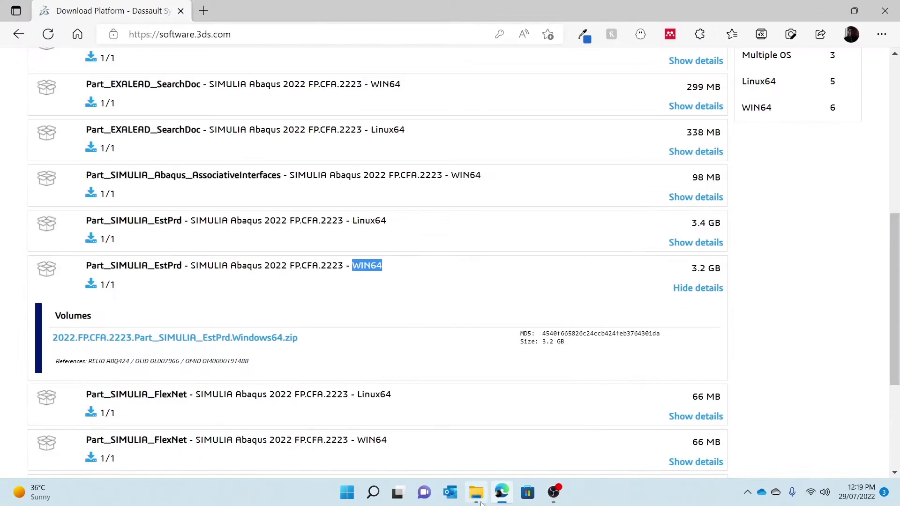
pyautogui.click(449, 342)
pyautogui.scroll(8, 459, 293)
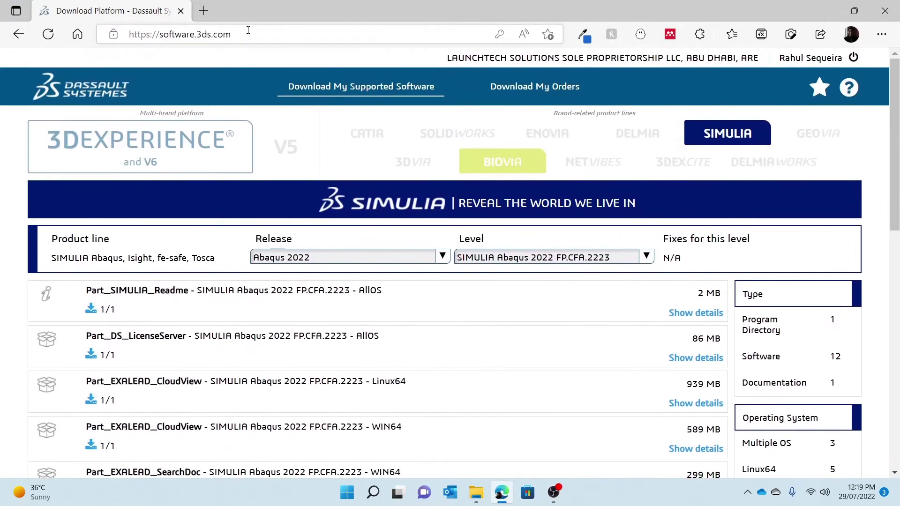
pyautogui.click(248, 31)
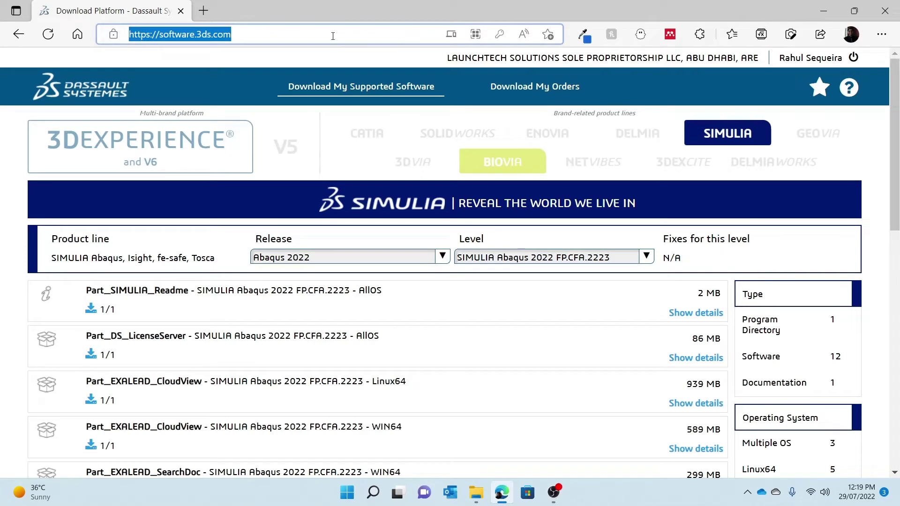
pyautogui.click(326, 64)
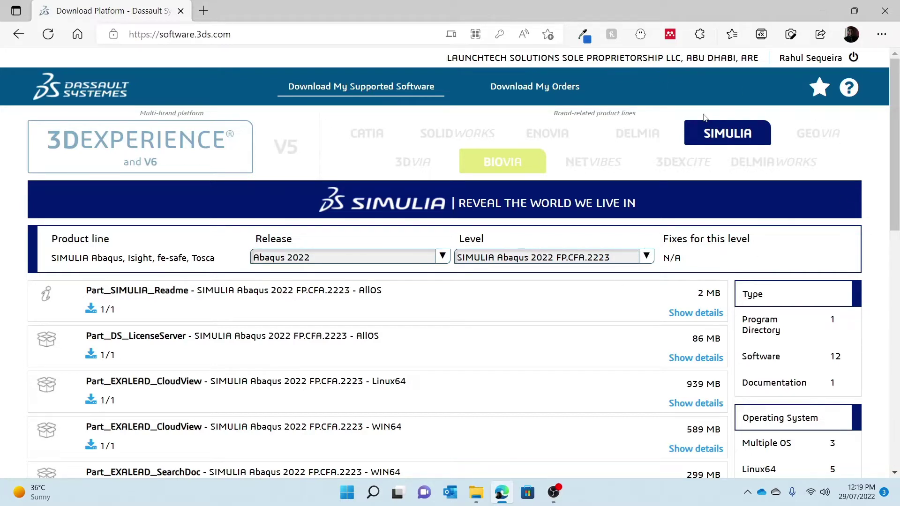
# Choose the SIMULIA Abaqus, Isight, fe-safe, Tosca product line and list its release levels
pyautogui.click(721, 143)
pyautogui.click(120, 238)
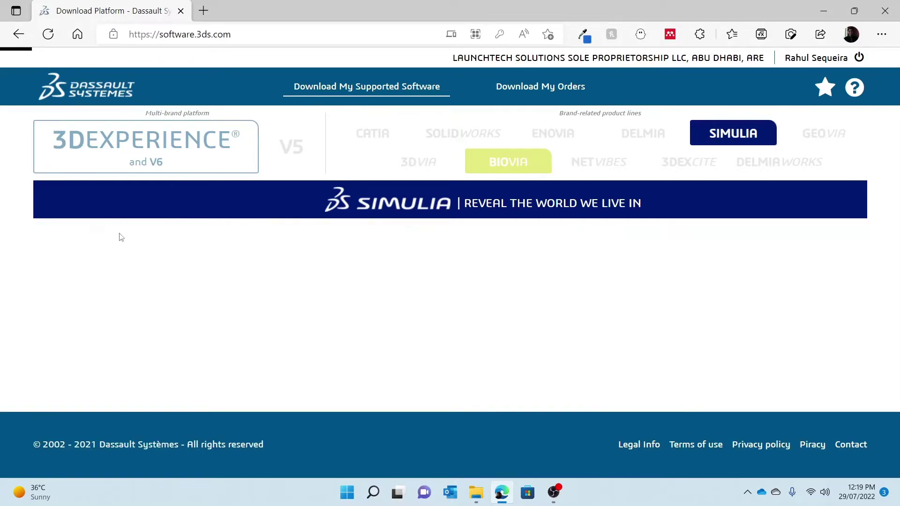
pyautogui.scroll(-3, 546, 273)
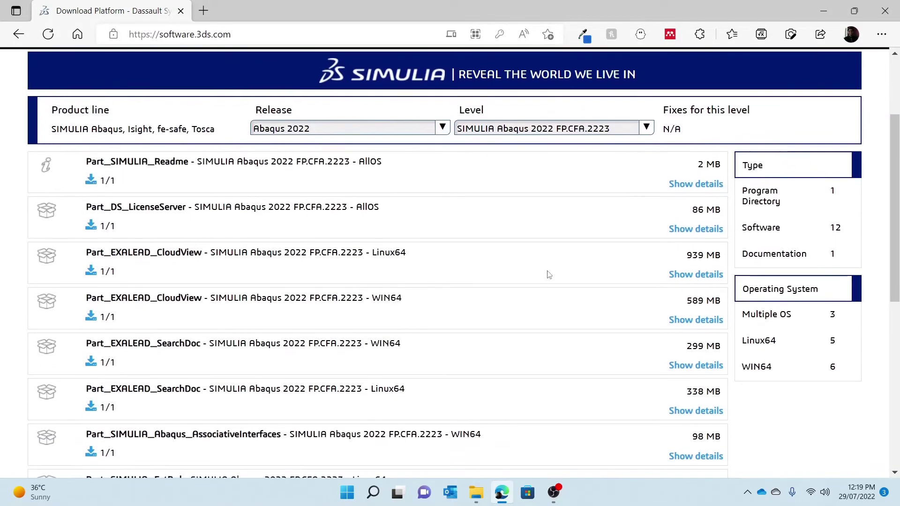
pyautogui.click(576, 130)
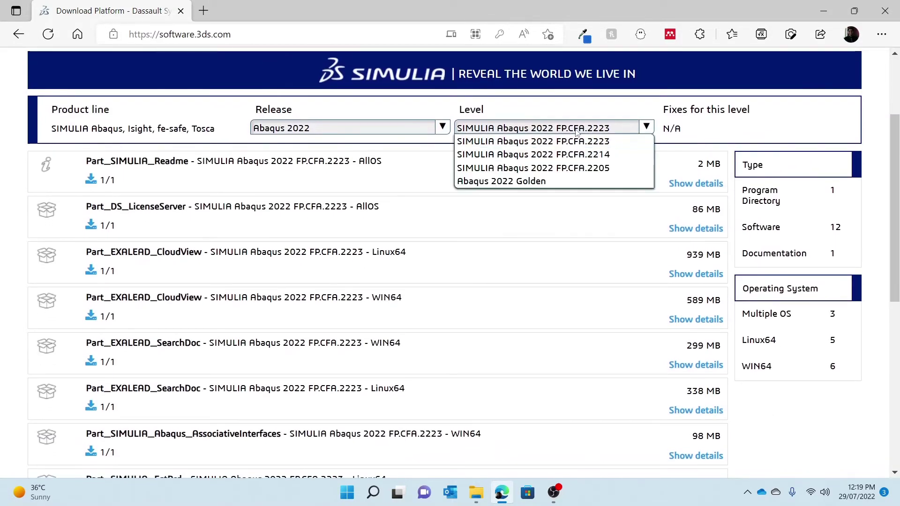
# Keep FP.CFA.2223 as the release level and scroll down to the software parts
pyautogui.click(609, 140)
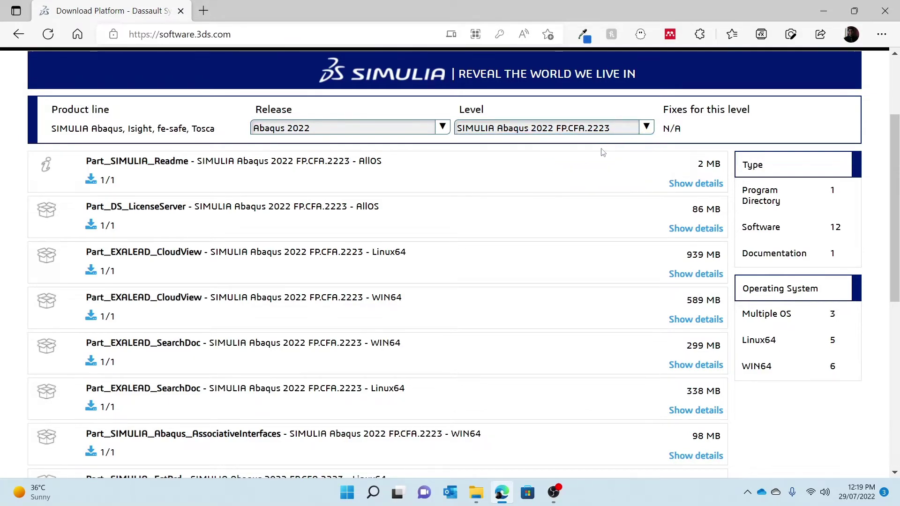
pyautogui.scroll(-3, 533, 286)
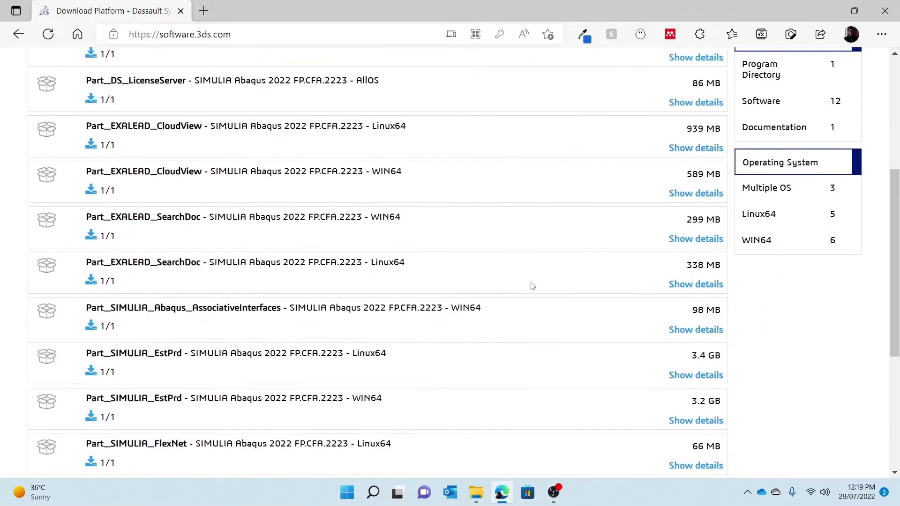
pyautogui.scroll(-2, 533, 286)
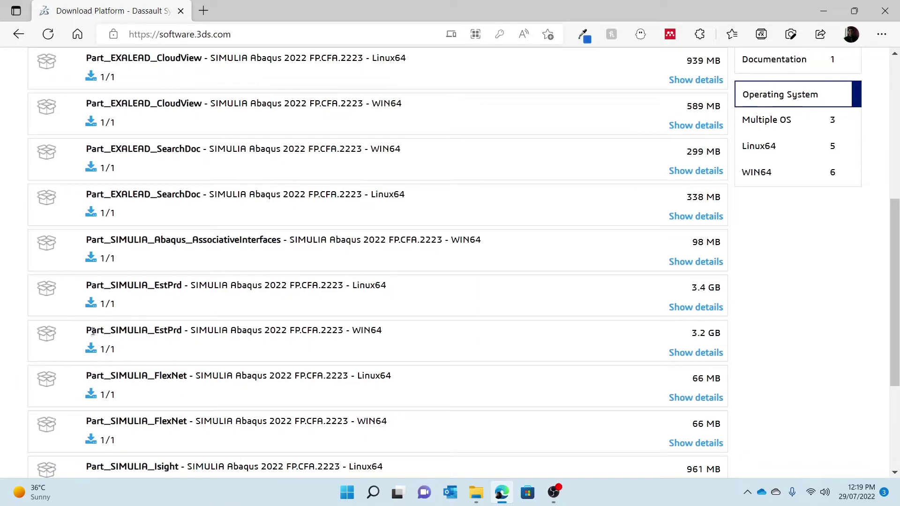
# Expand the Part_SIMULIA_EstPrd WIN64 details to show its 3.2 GB Windows64 zip volume
pyautogui.moveTo(86, 332); pyautogui.dragTo(178, 334)
pyautogui.click(179, 332)
pyautogui.moveTo(352, 331); pyautogui.dragTo(394, 337)
pyautogui.click(696, 354)
pyautogui.scroll(-1, 431, 346)
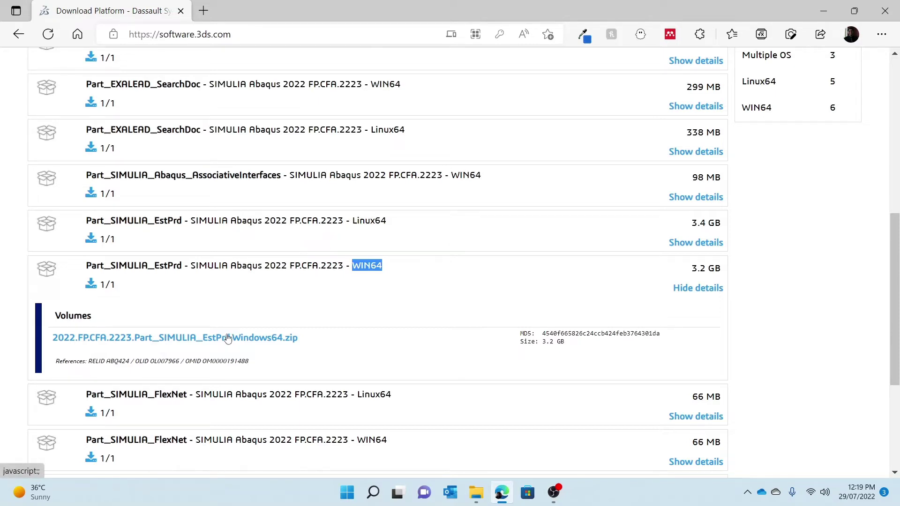
pyautogui.click(396, 310)
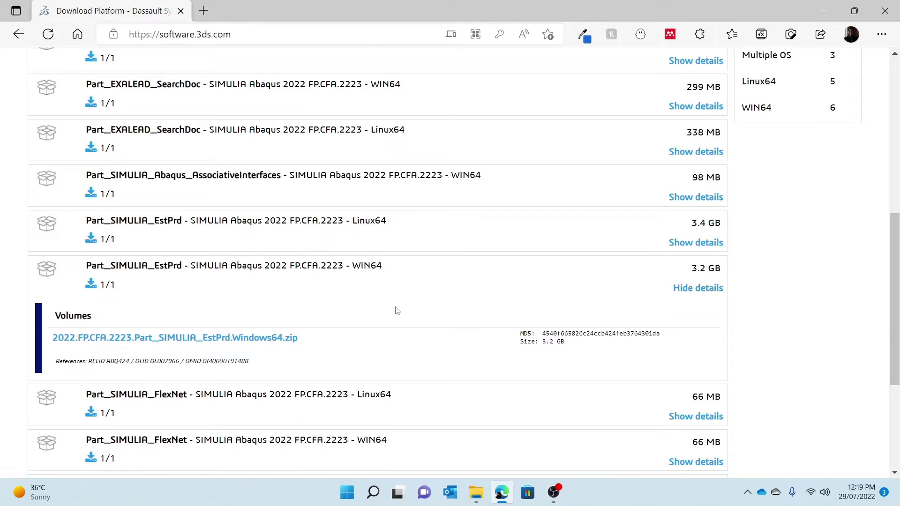
# In C:\Installation, select the 2022.FP.CFA.2223.Part_SIMULIA_EstPrd.Windows64.zip and show its context menu
pyautogui.click(475, 493)
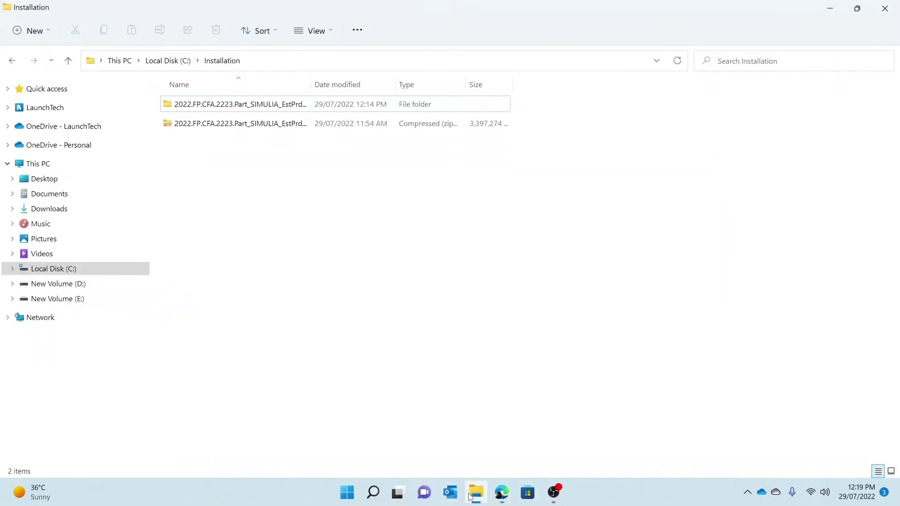
pyautogui.click(244, 125)
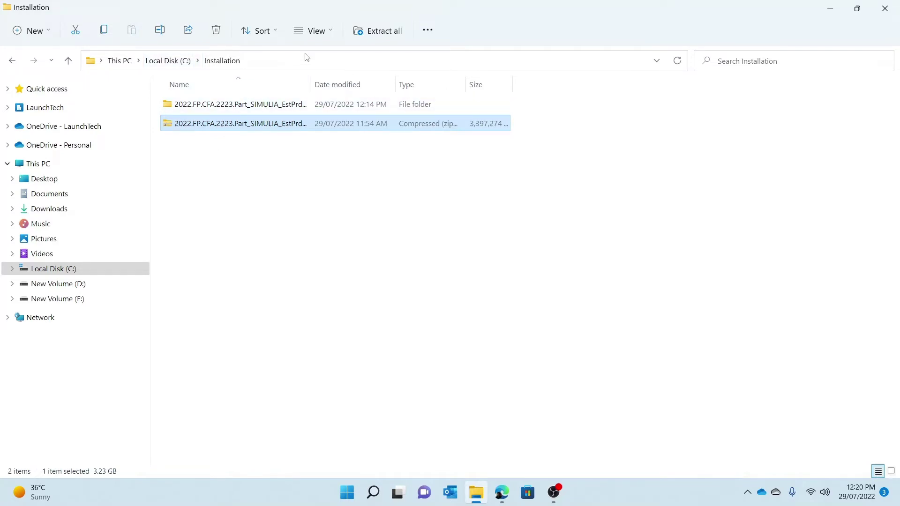
pyautogui.click(307, 125)
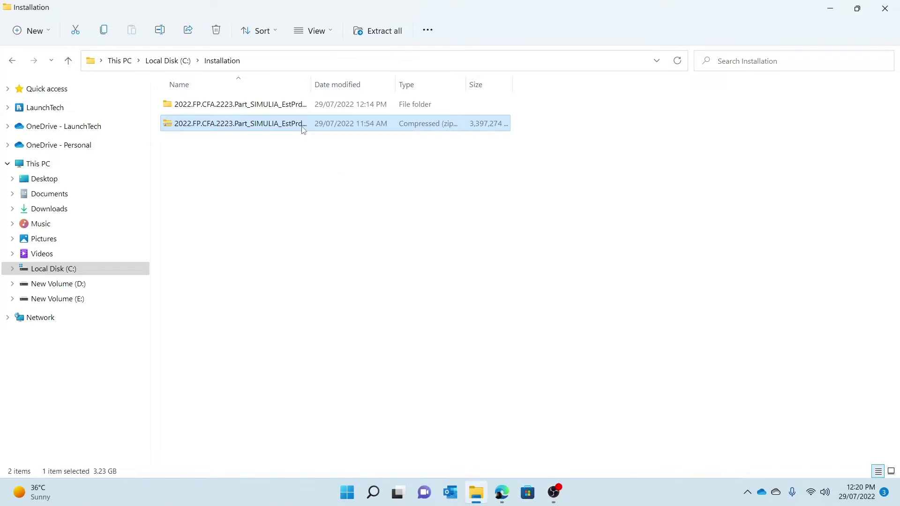
pyautogui.click(399, 127)
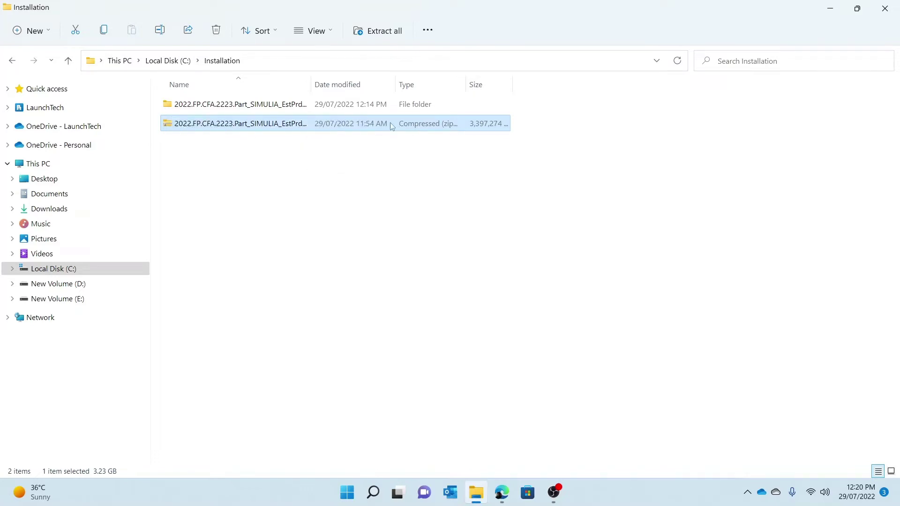
pyautogui.rightClick(253, 129)
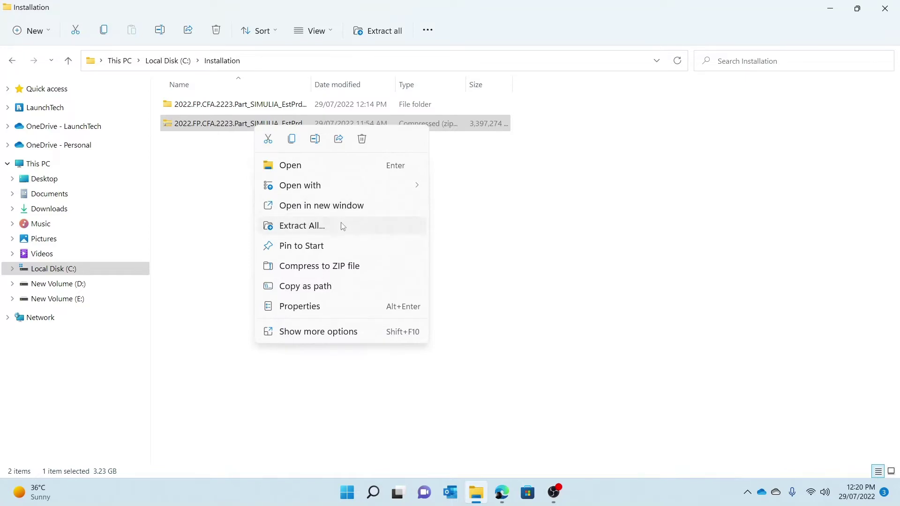
# Browse the extracted EstPrd download through folder 1 and Software into SIMULIA_EstPrd.HF3.Windows64
pyautogui.click(612, 186)
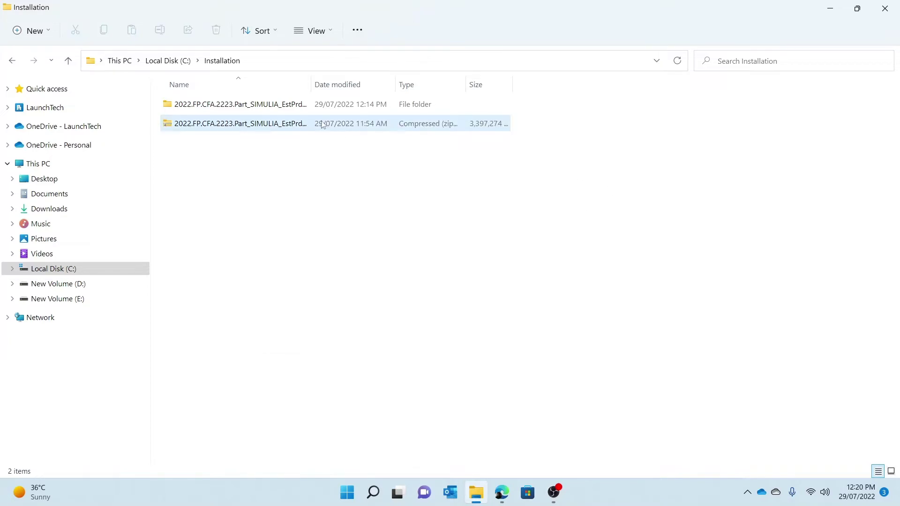
pyautogui.doubleClick(243, 105)
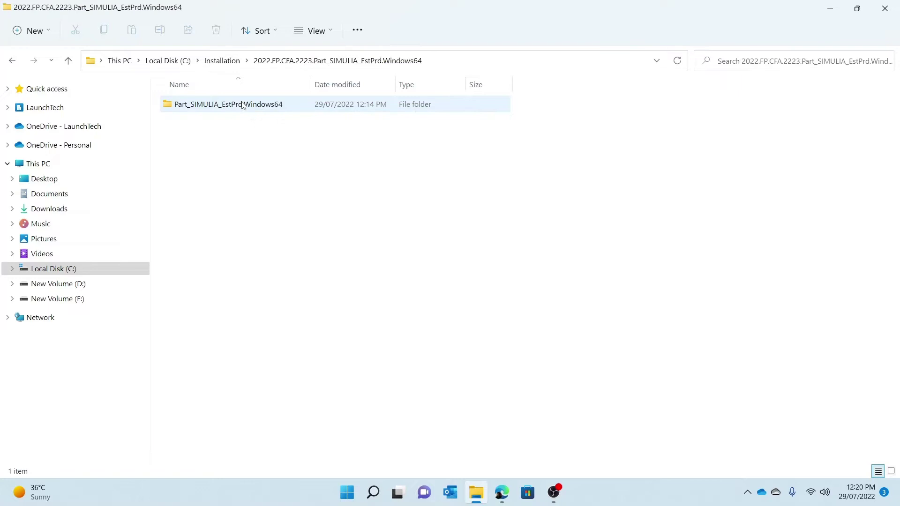
pyautogui.doubleClick(244, 105)
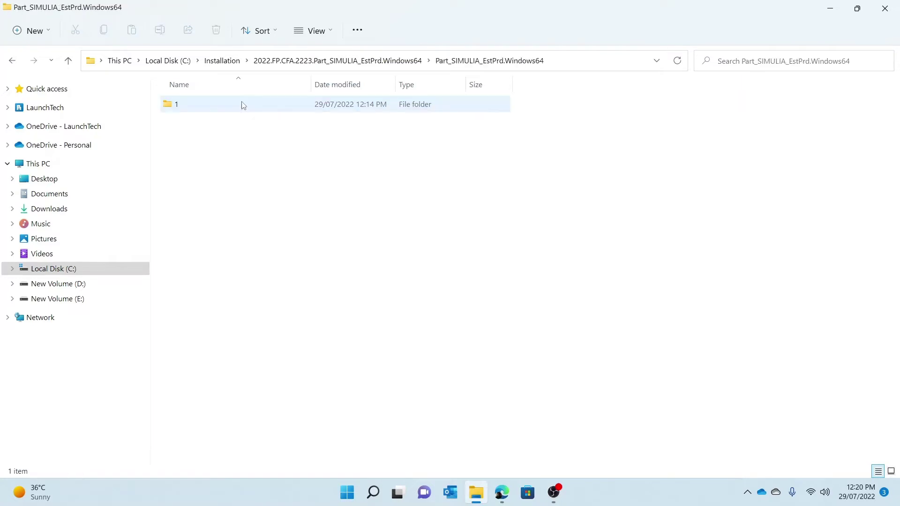
pyautogui.doubleClick(177, 109)
pyautogui.doubleClick(263, 130)
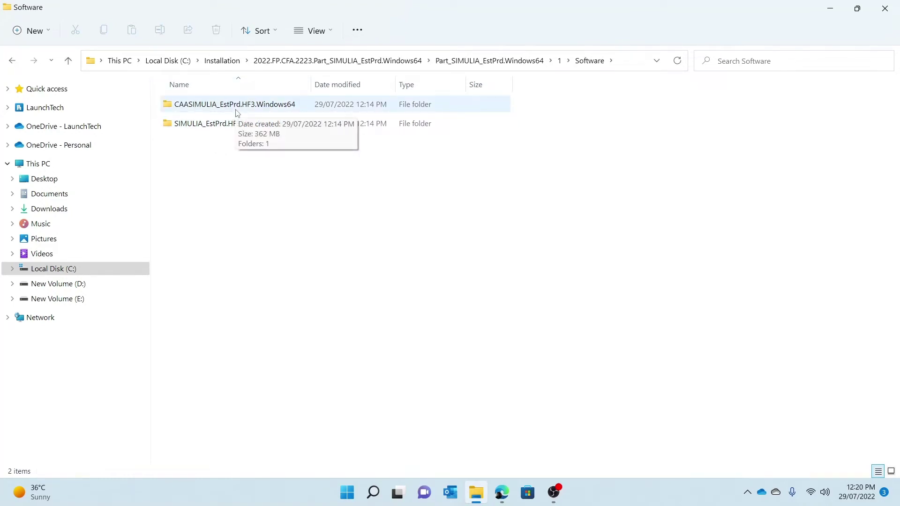
pyautogui.moveTo(215, 132)
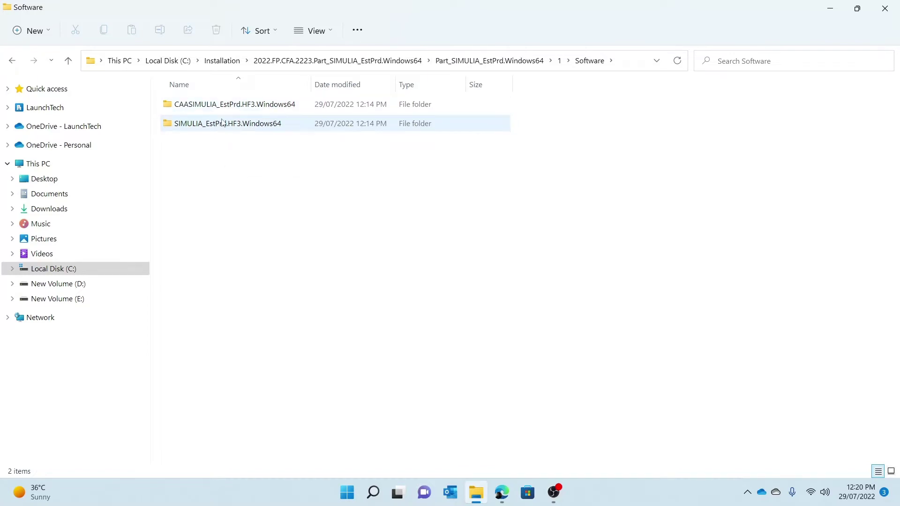
pyautogui.doubleClick(223, 122)
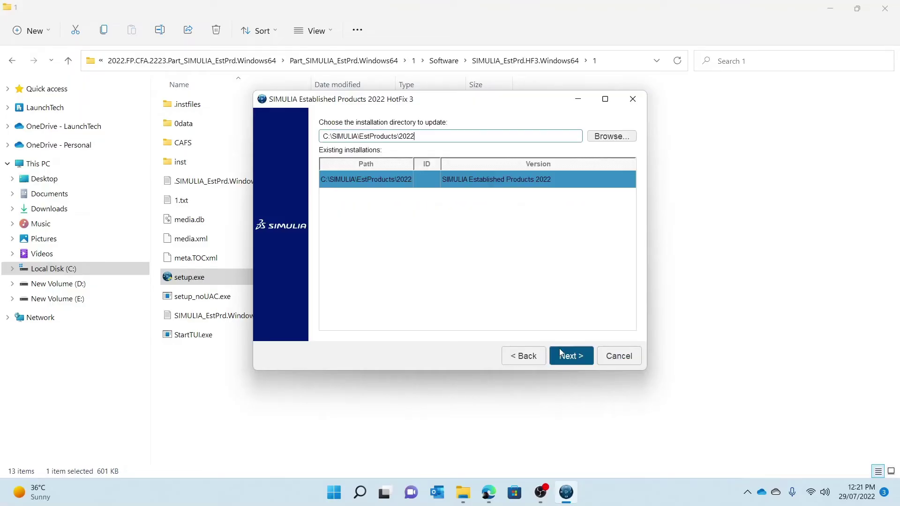
# Keep C:\SIMULIA\EstProducts\2022 as the update target and start the HotFix 3 installation
pyautogui.hotkey('shift', 'Home')
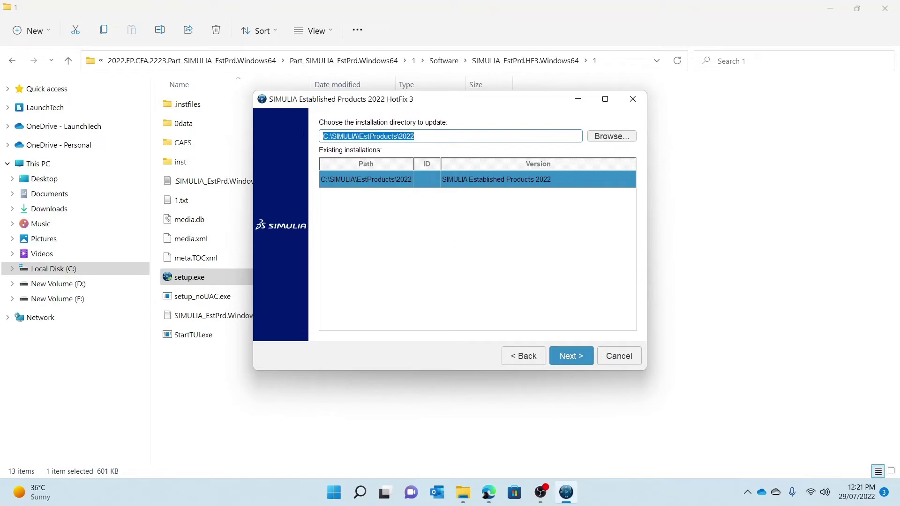
pyautogui.doubleClick(408, 134)
pyautogui.click(562, 357)
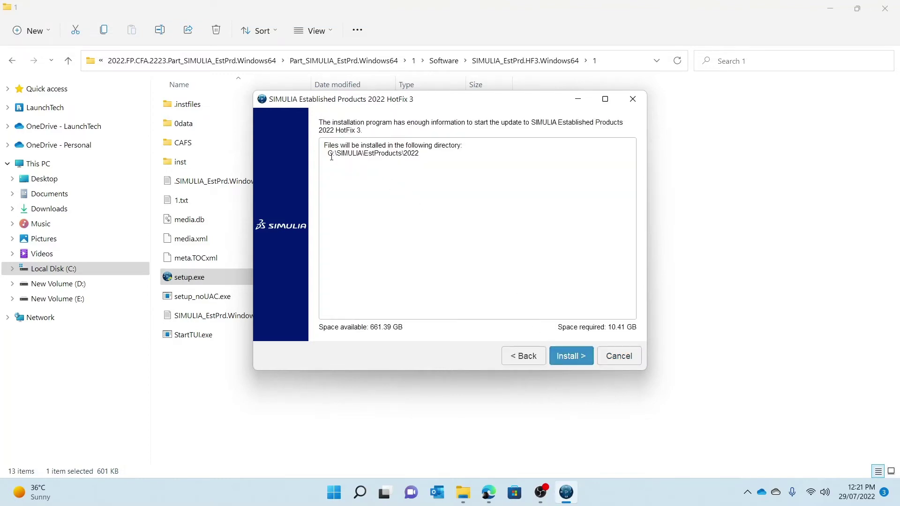
pyautogui.moveTo(332, 157); pyautogui.dragTo(464, 161)
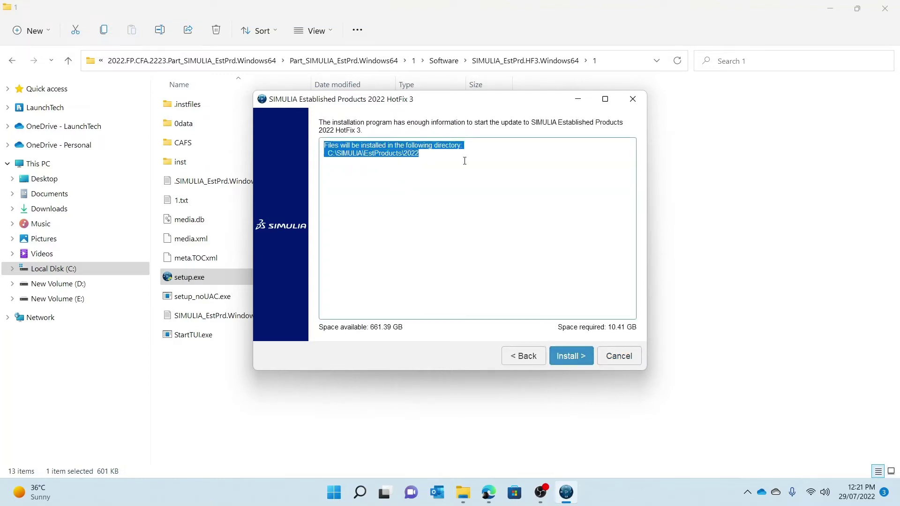
pyautogui.click(568, 361)
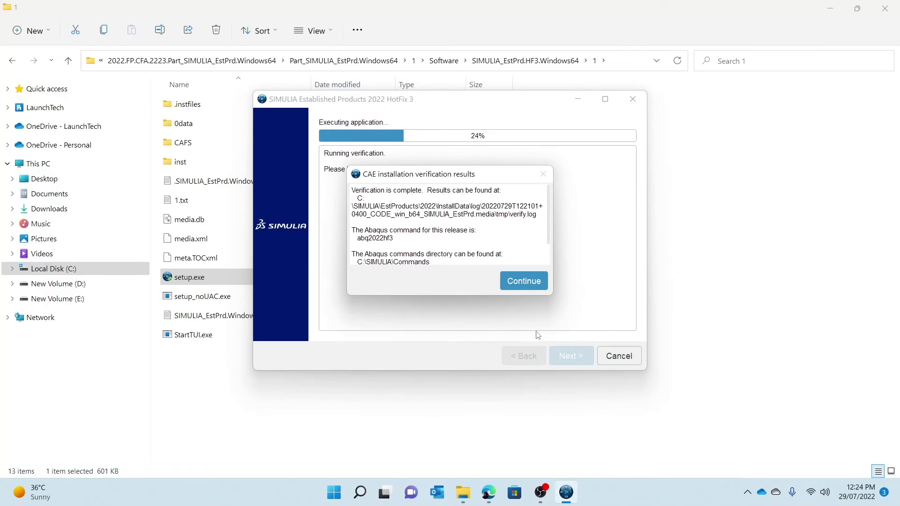
# Continue past the abq2022hf3 verification results, review the installed components, and close the installer
pyautogui.click(524, 281)
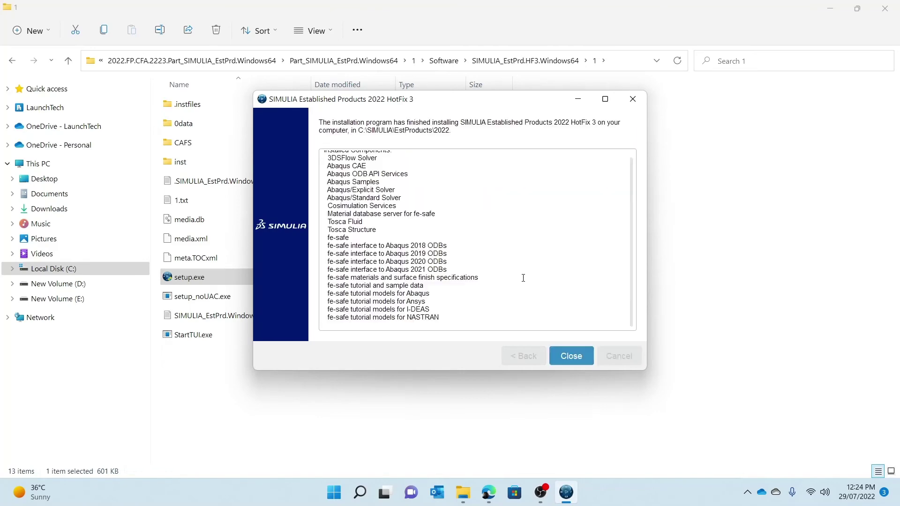
pyautogui.scroll(1, 523, 278)
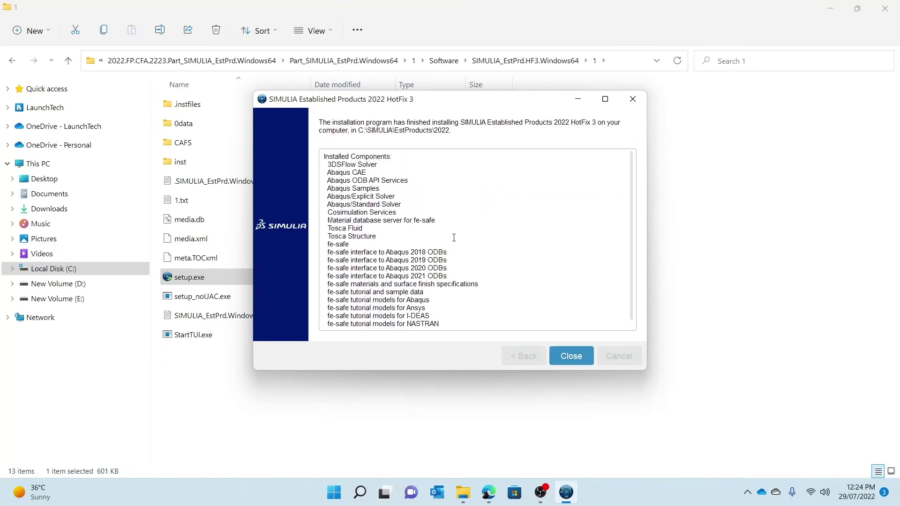
pyautogui.click(574, 363)
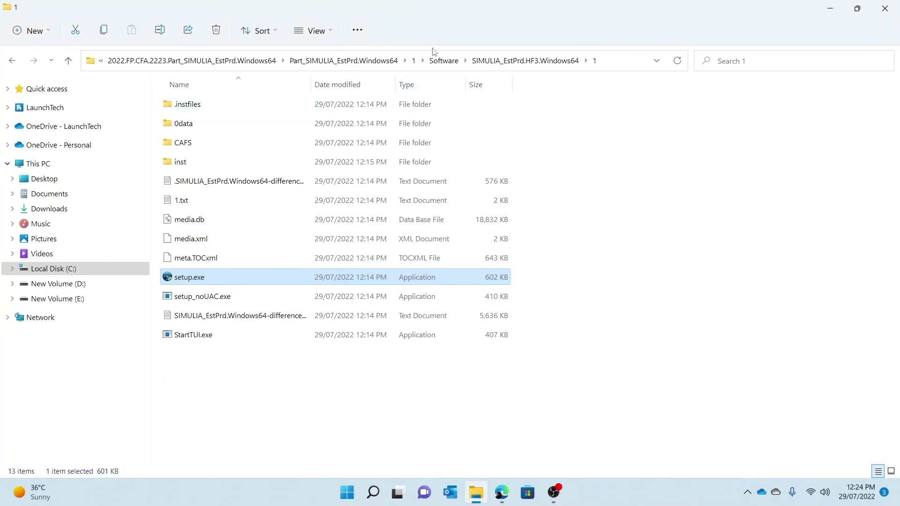
# Return to Software and select setup.exe in CAASIMULIA_EstPrd.HF3.Windows64\1
pyautogui.click(444, 62)
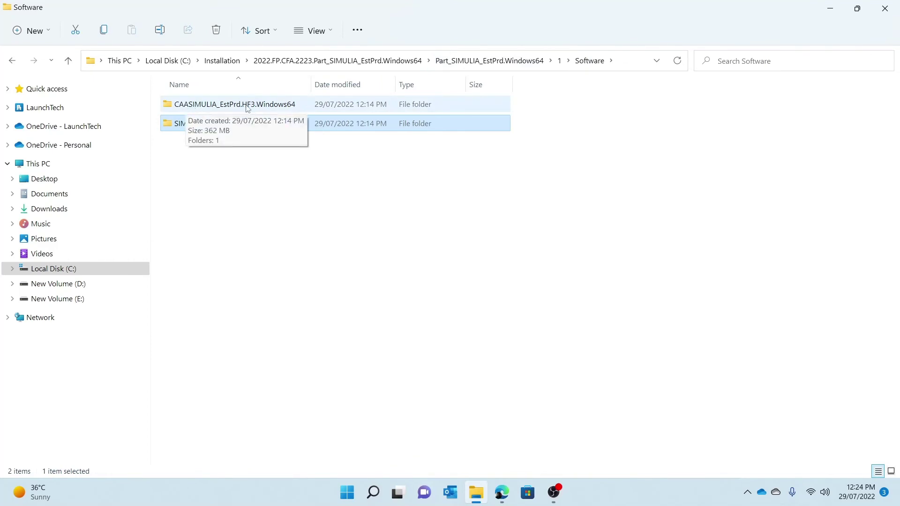
pyautogui.doubleClick(264, 105)
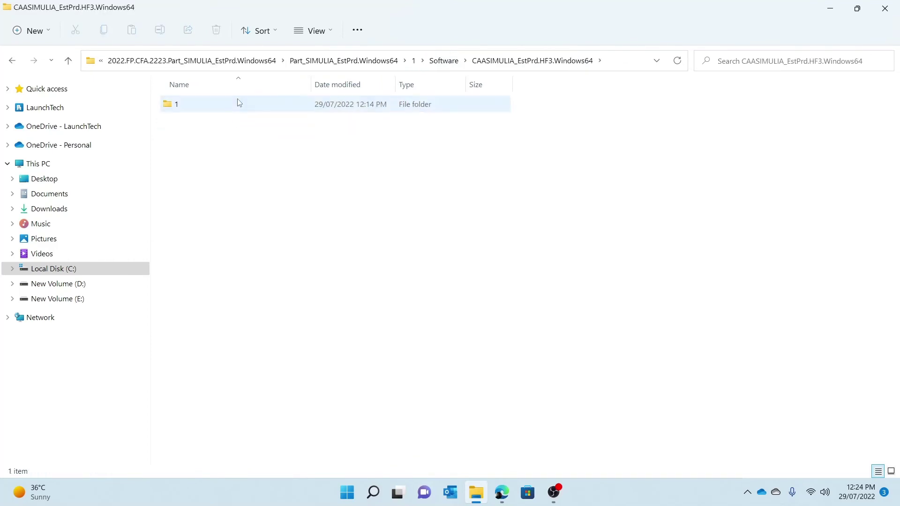
pyautogui.doubleClick(240, 103)
pyautogui.click(224, 296)
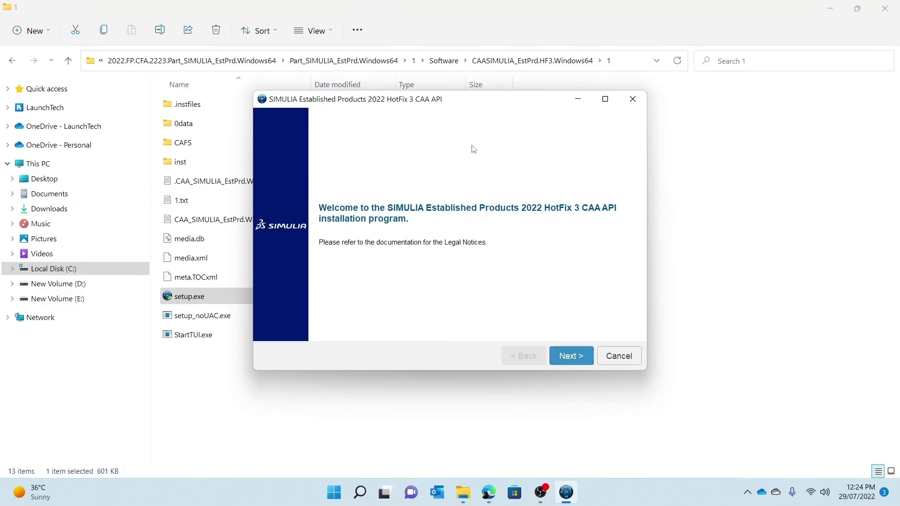
# Keep C:\SIMULIA\EstProducts\2022 as the CAA API CODE directory and run the install
pyautogui.click(572, 355)
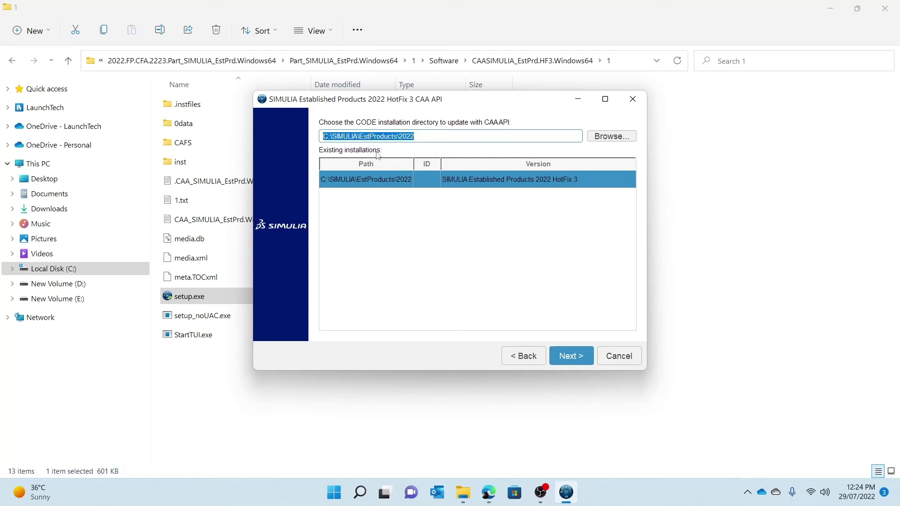
pyautogui.click(425, 139)
pyautogui.moveTo(426, 139); pyautogui.dragTo(294, 141)
pyautogui.click(586, 356)
pyautogui.click(586, 355)
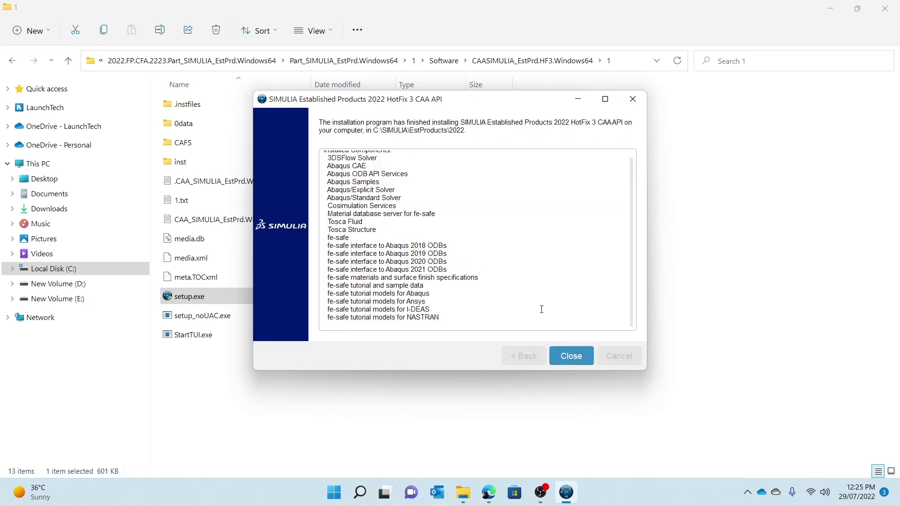
# Close the CAA API installer's finish page
pyautogui.click(569, 355)
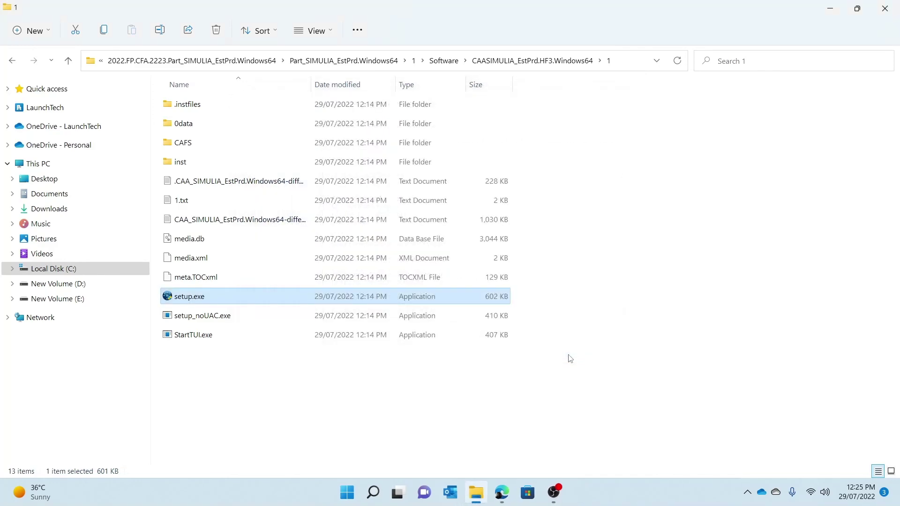